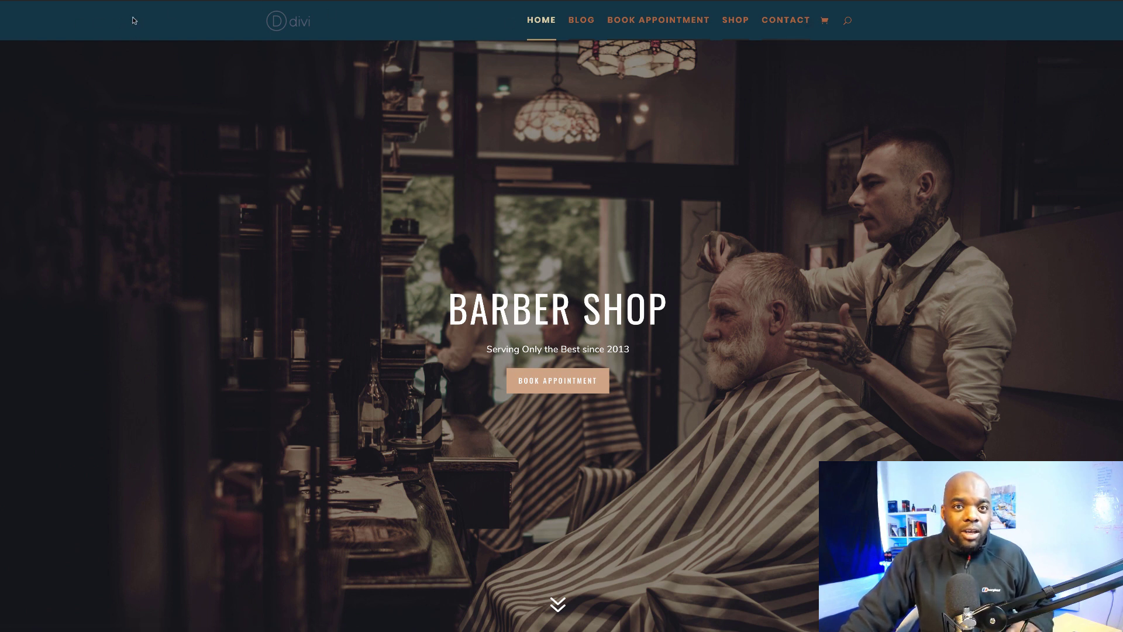
- Open the Contact page using CONTACT in the site's top navigation menu
click(788, 23)
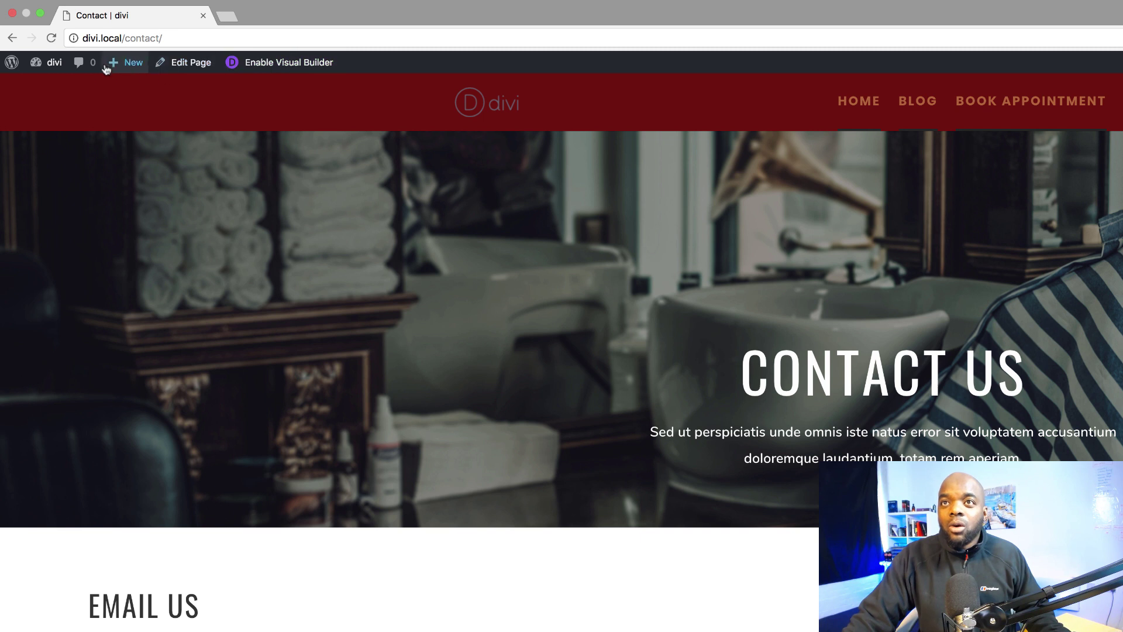
- Create a new page titled 'members' and enable the Divi Builder on it
mouse_move(50, 62)
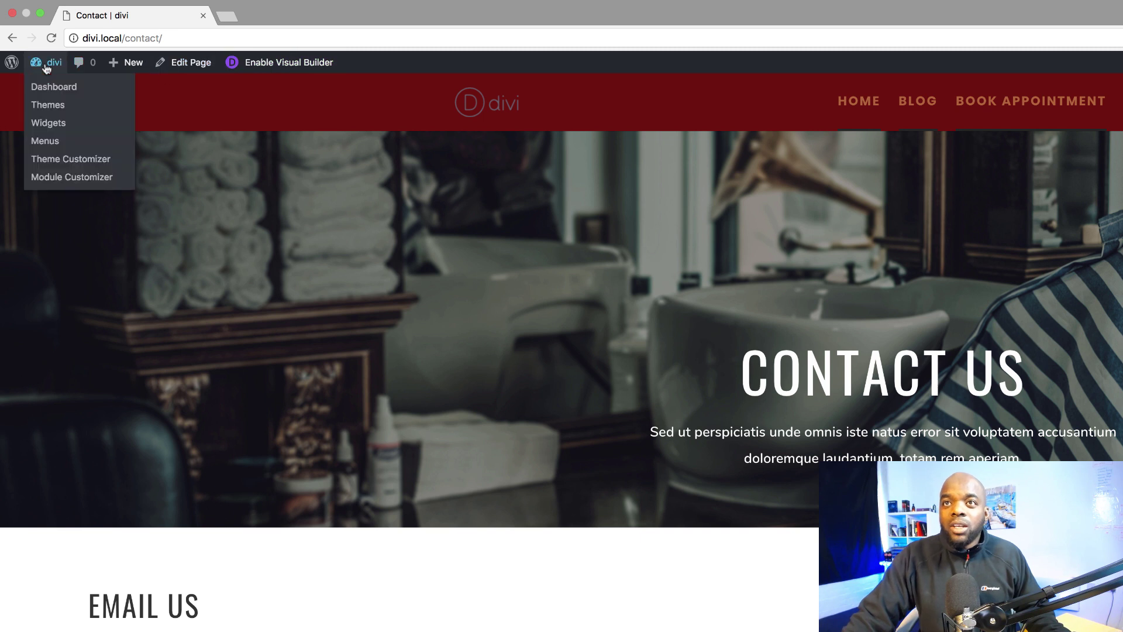
click(65, 92)
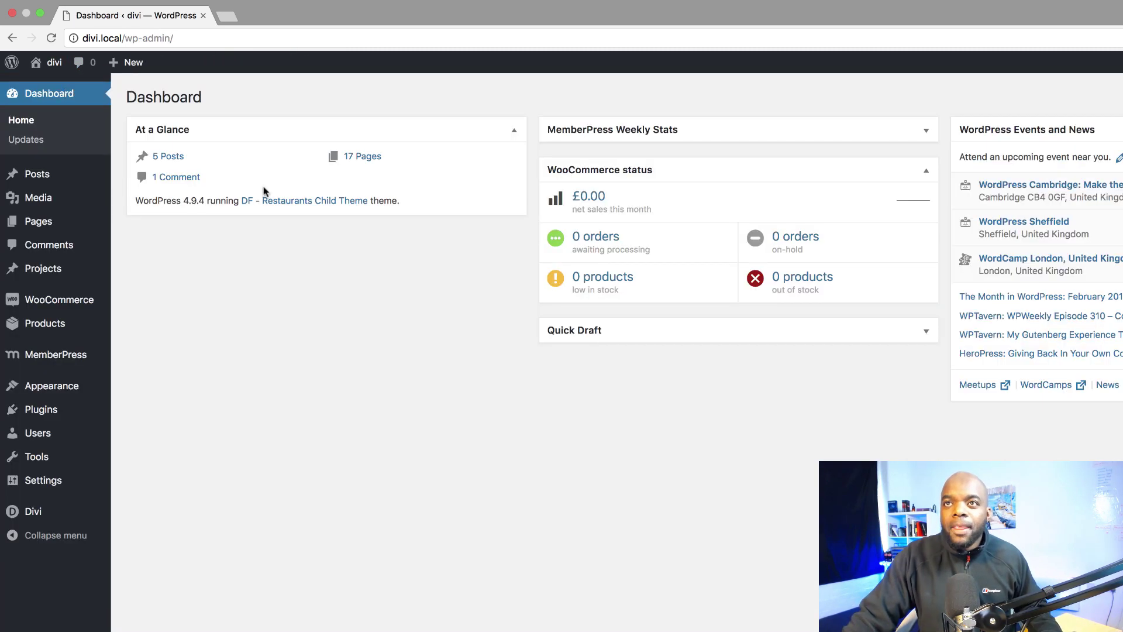
mouse_move(38, 221)
click(142, 246)
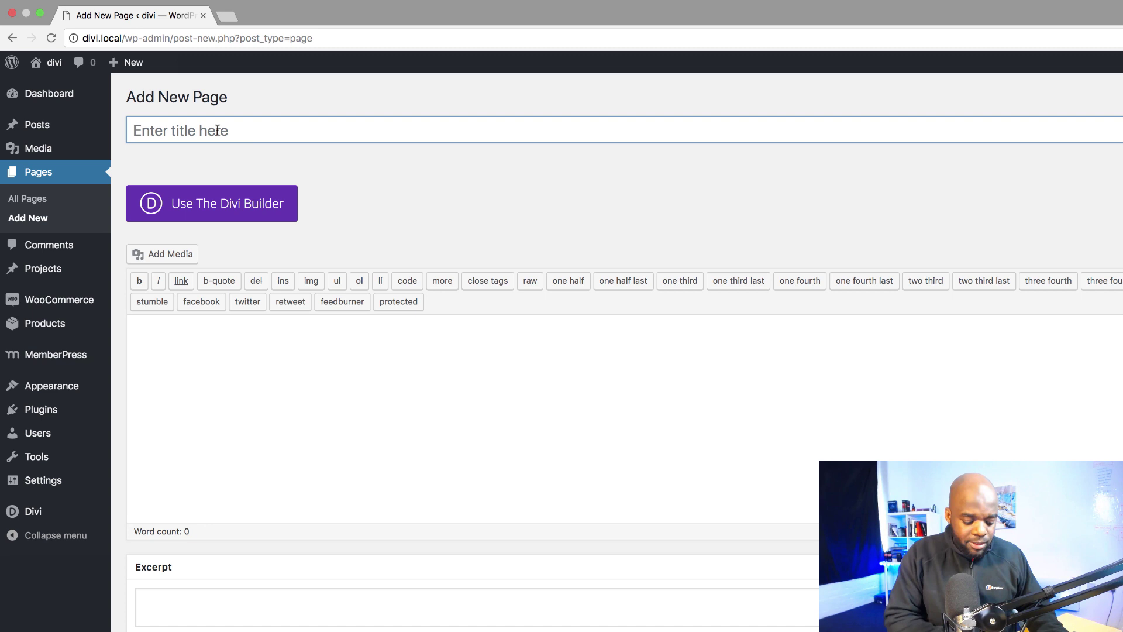
text(members)
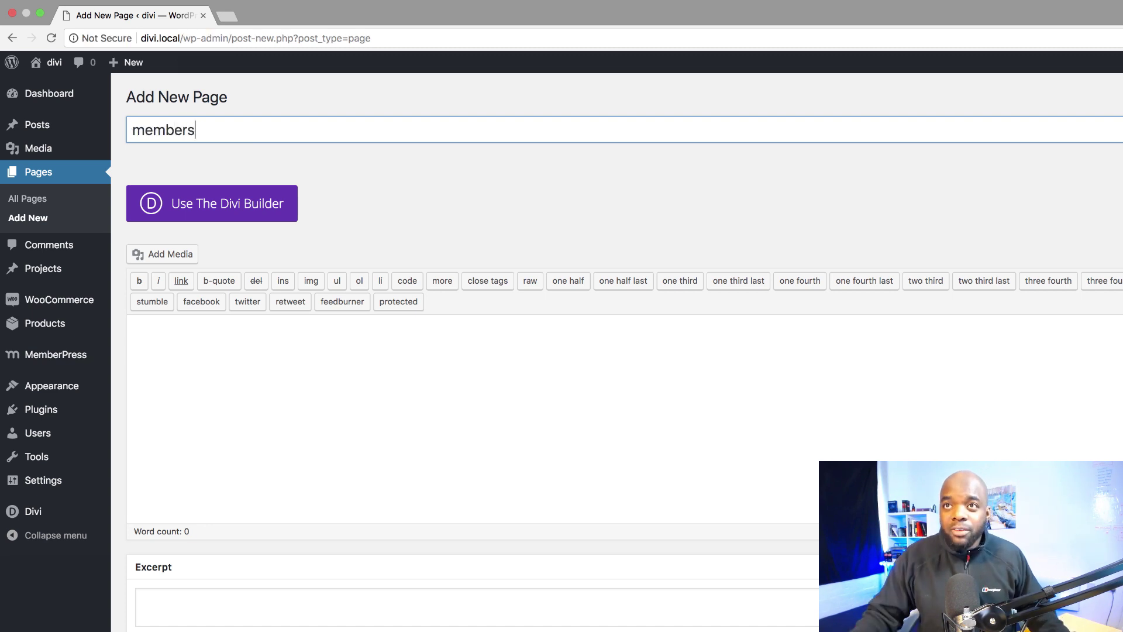
click(210, 202)
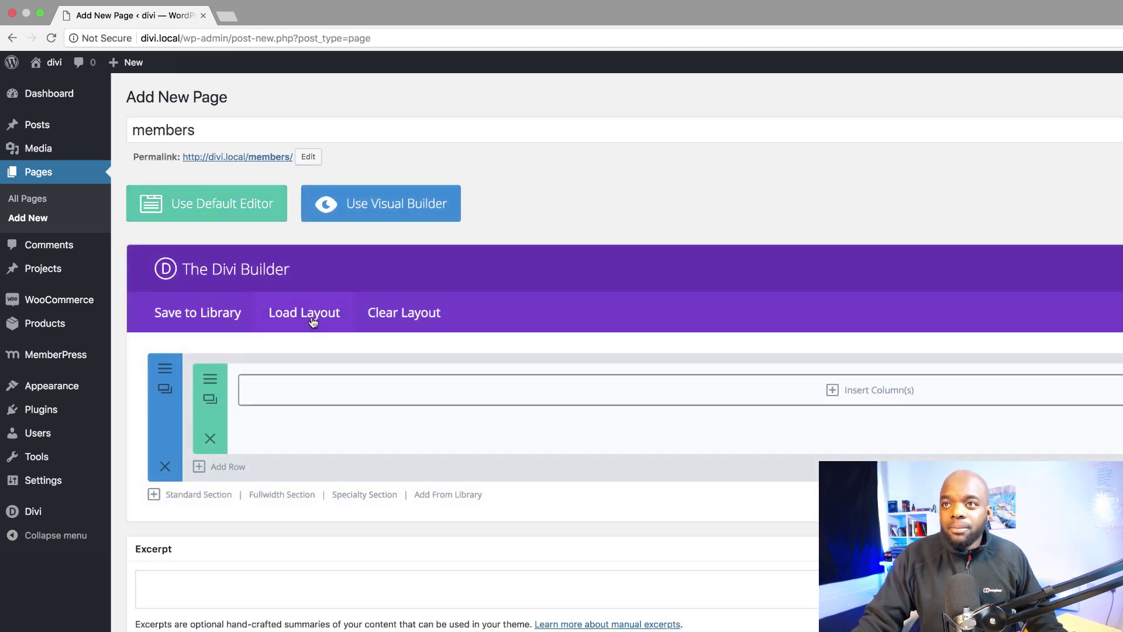
- Apply the Pottery Studio landing page premade layout to the members page
click(313, 316)
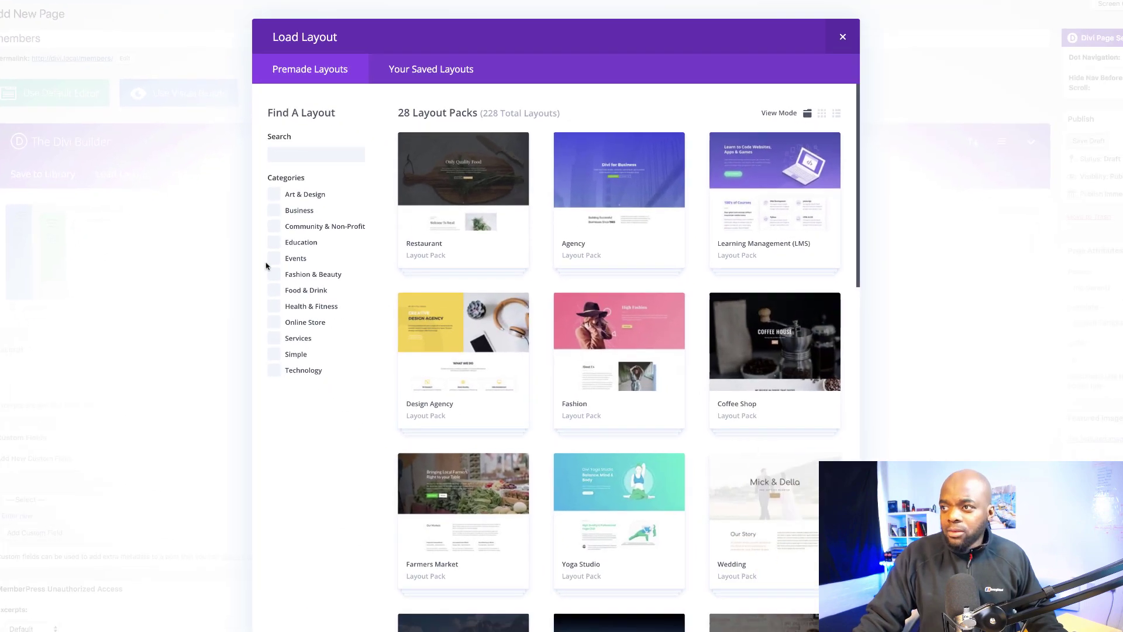
scroll(650, 396, down, 3)
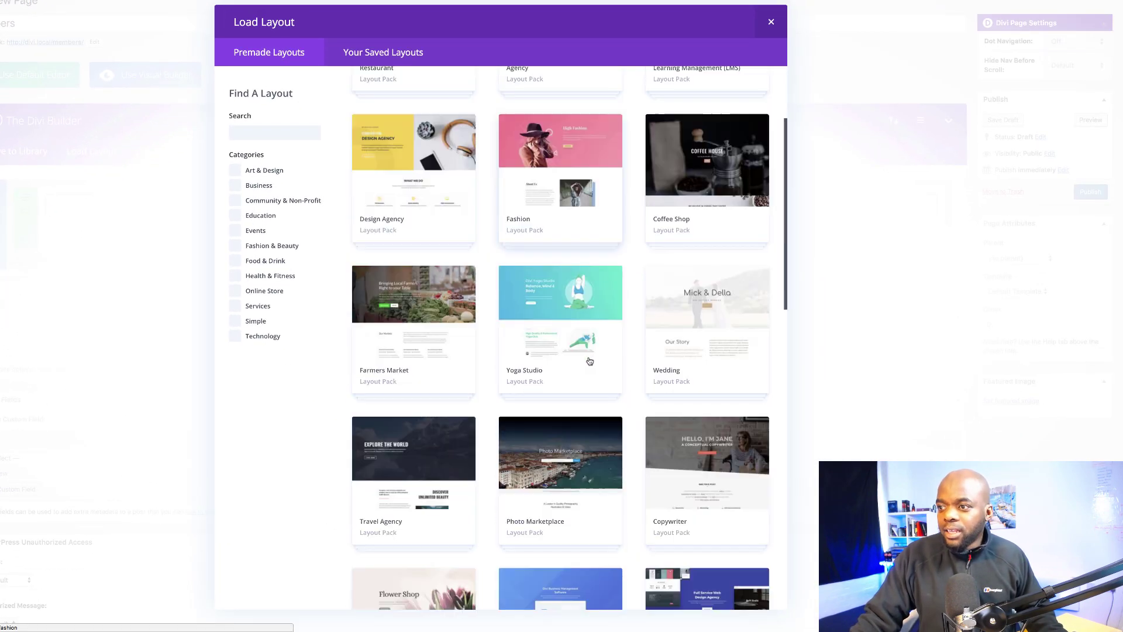
scroll(589, 361, down, 8)
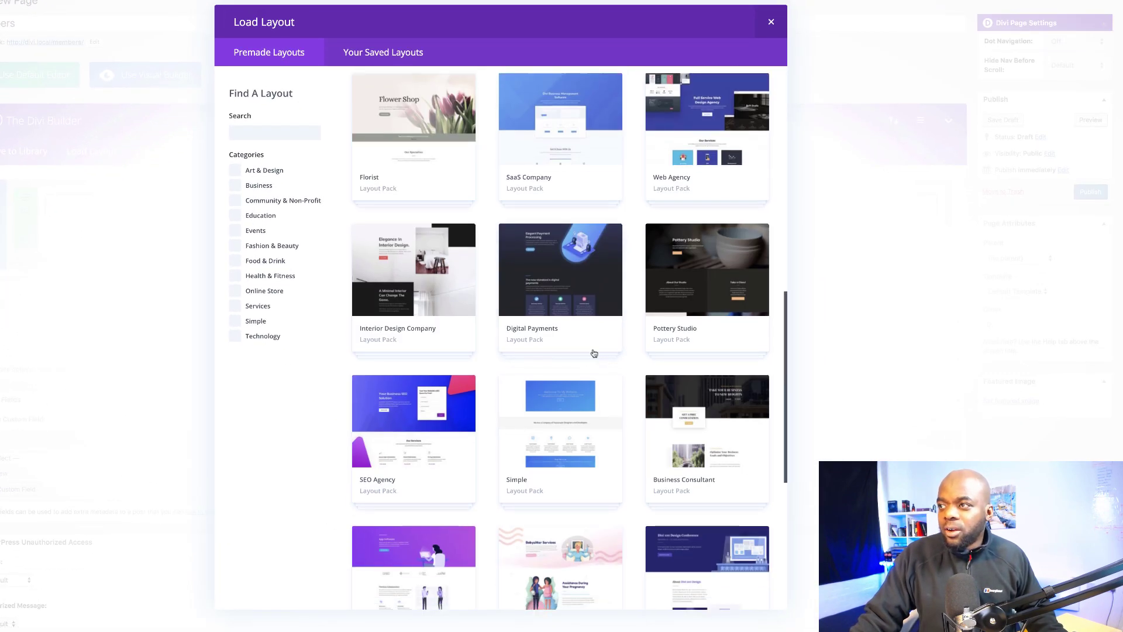
click(736, 291)
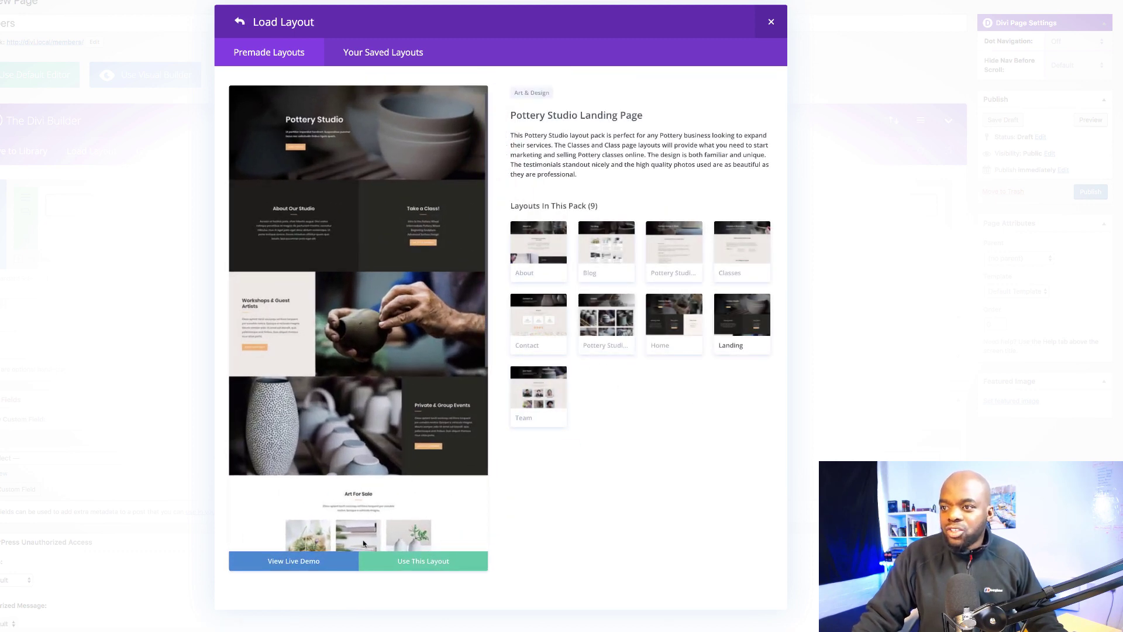
click(439, 562)
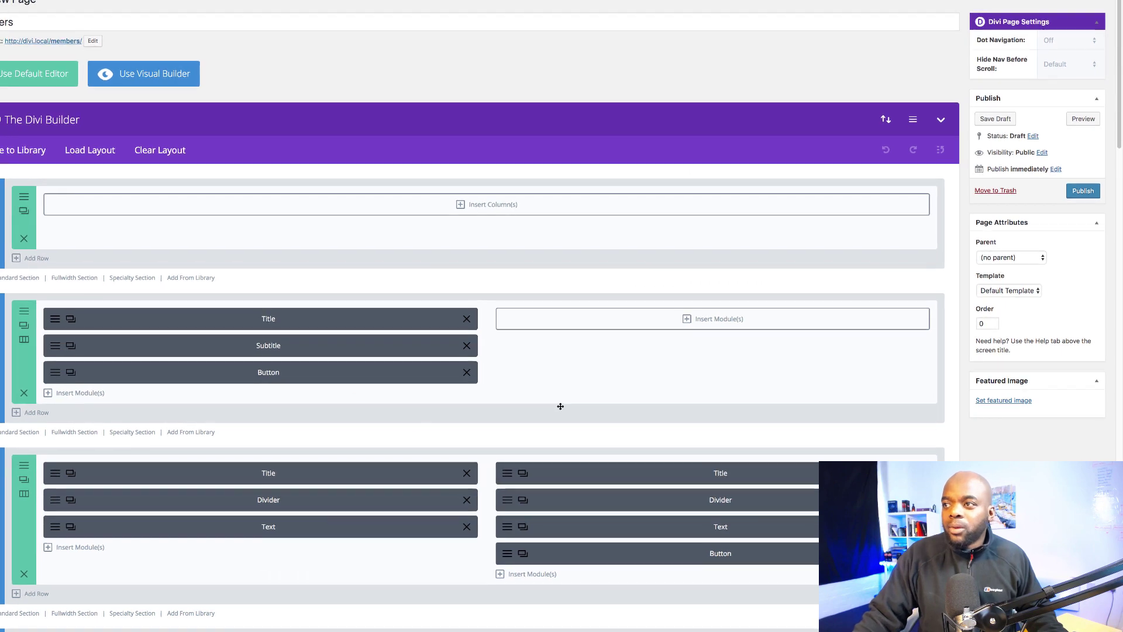
- Publish the members page, add it to the main menu between Shop and Contact, and save the menu
click(1088, 193)
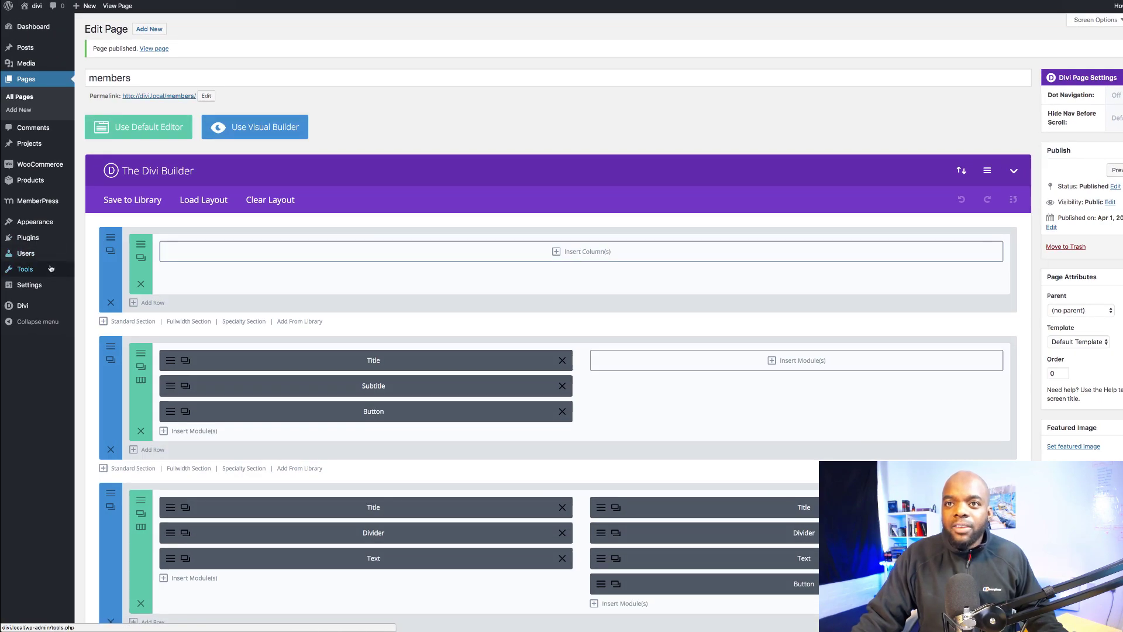
mouse_move(42, 227)
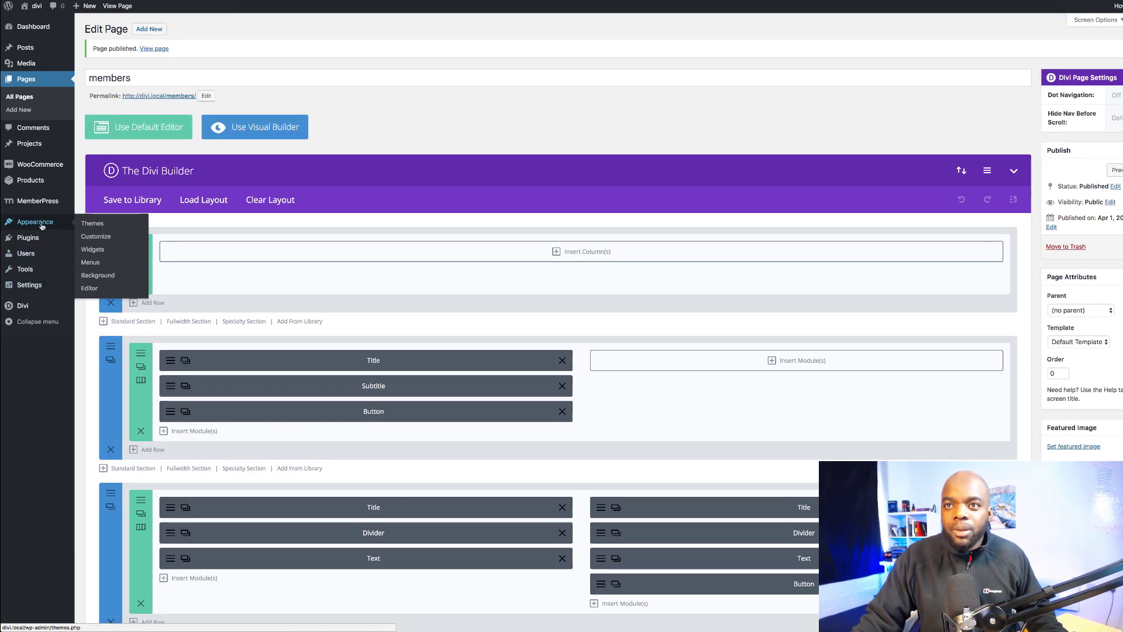
click(95, 264)
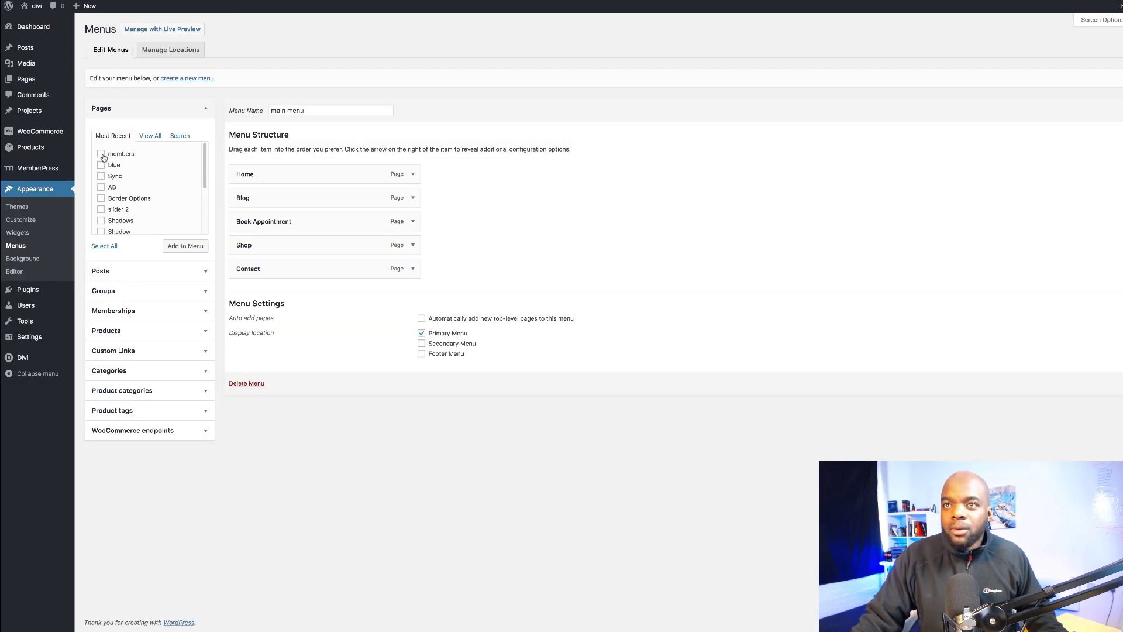
click(101, 154)
click(195, 247)
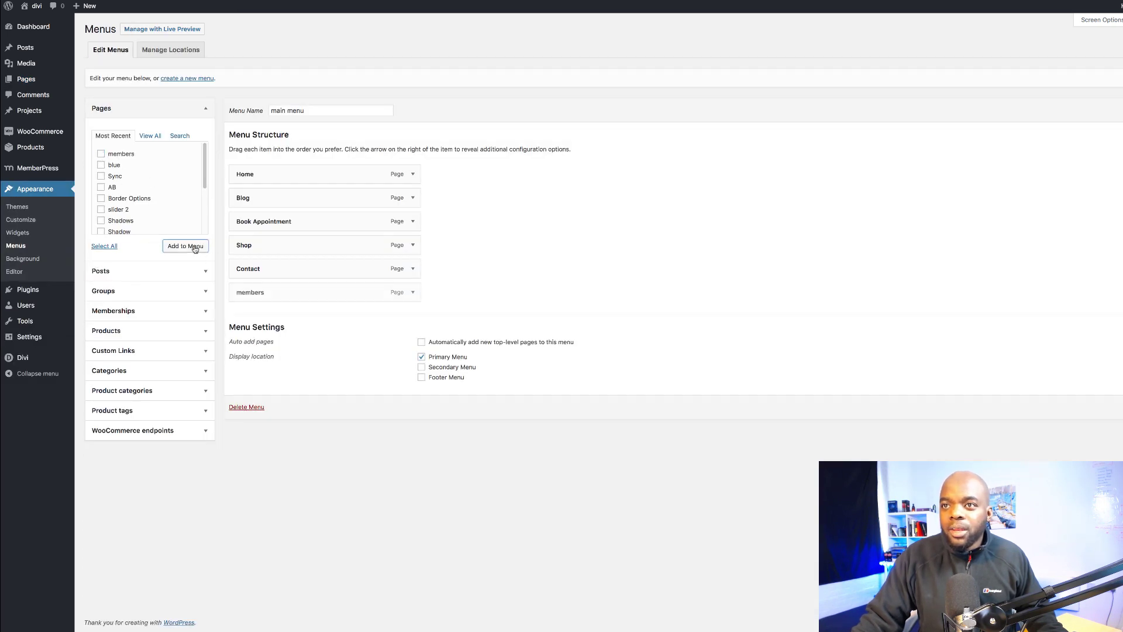
drag(296, 294, 296, 271)
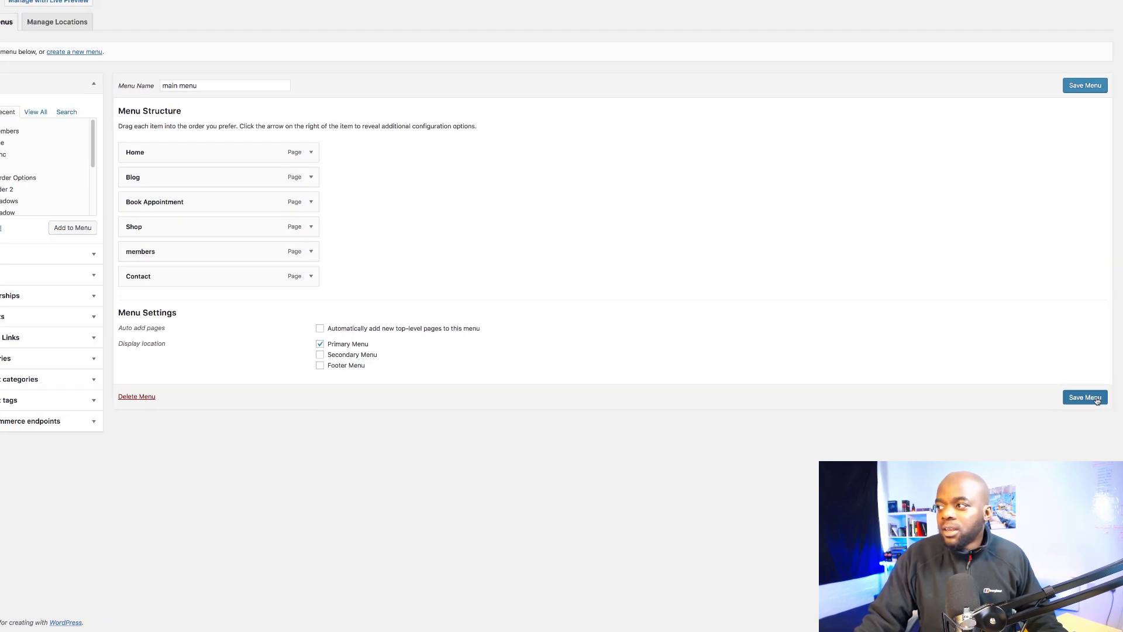
click(1097, 398)
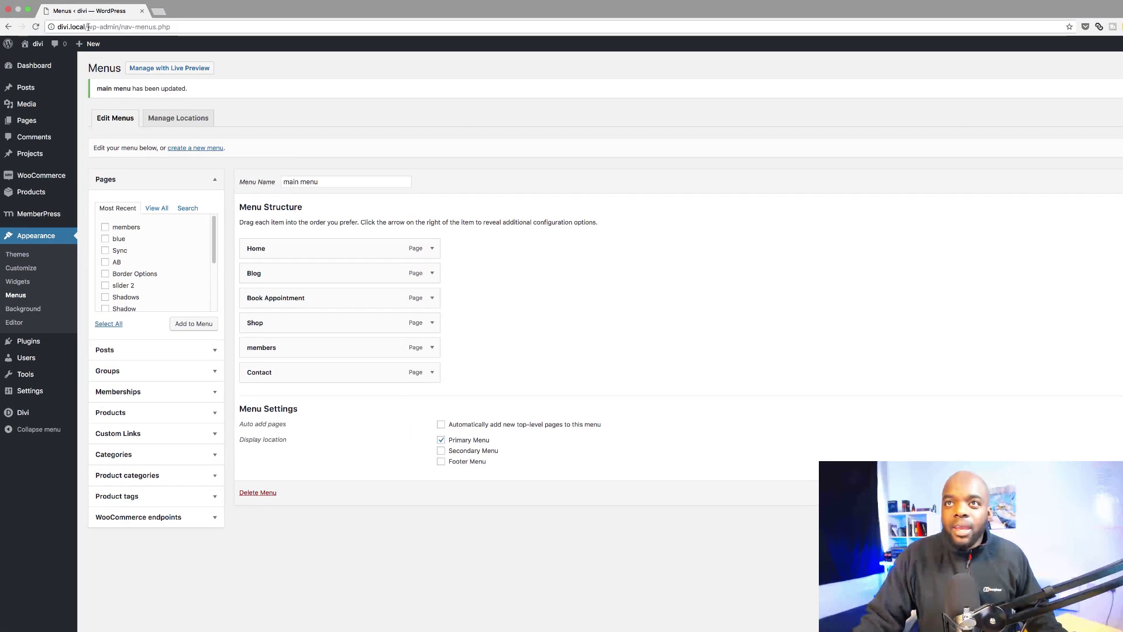
- Strip the admin path from the web address to load the site's front page
drag(88, 26, 170, 27)
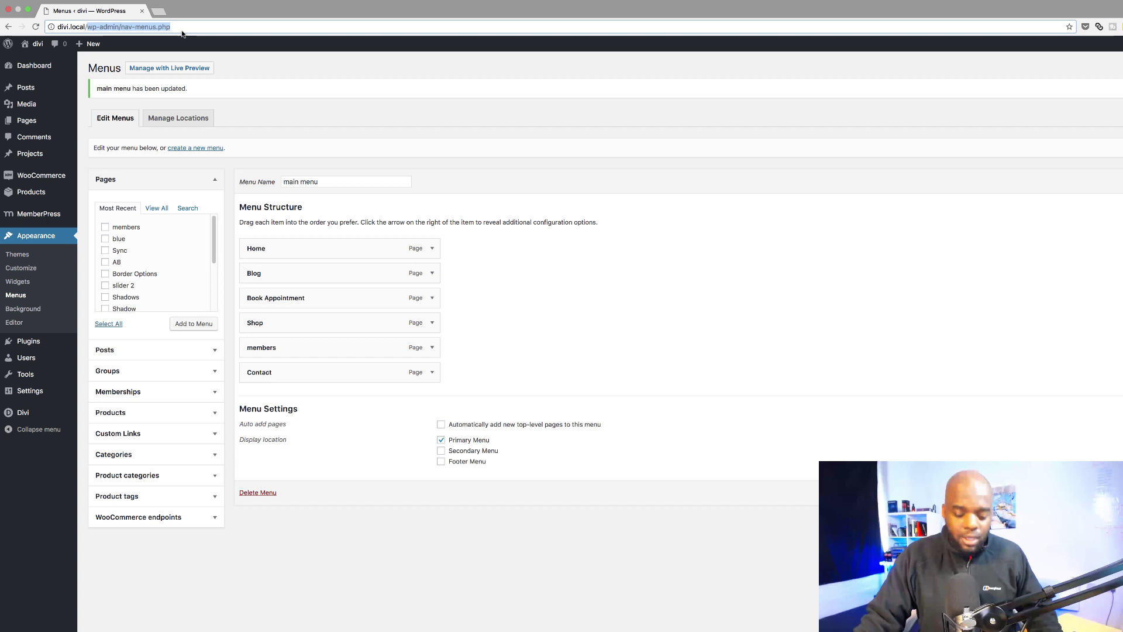
key(BackSpace)
key(Return)
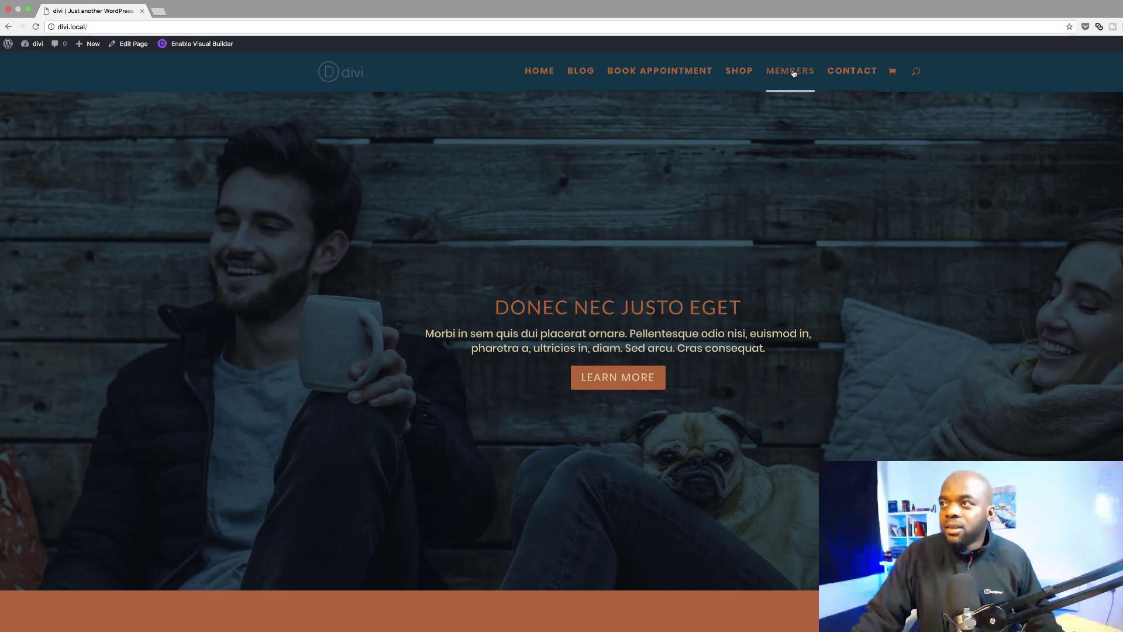
- Open the members page in the Visual Builder and delete its empty top section
click(791, 71)
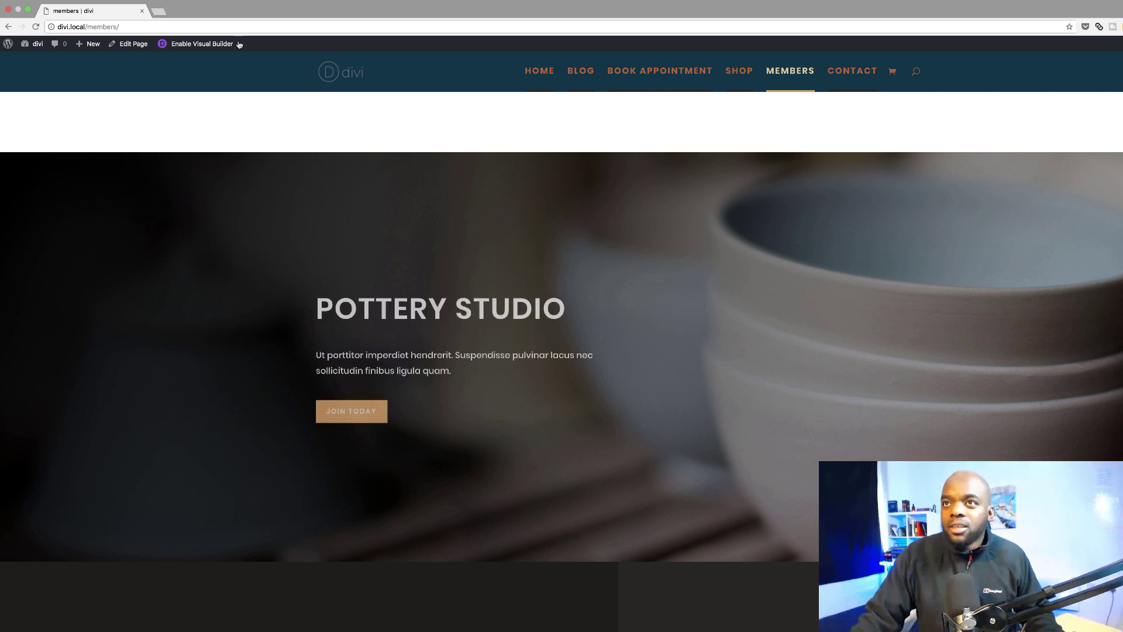
click(218, 47)
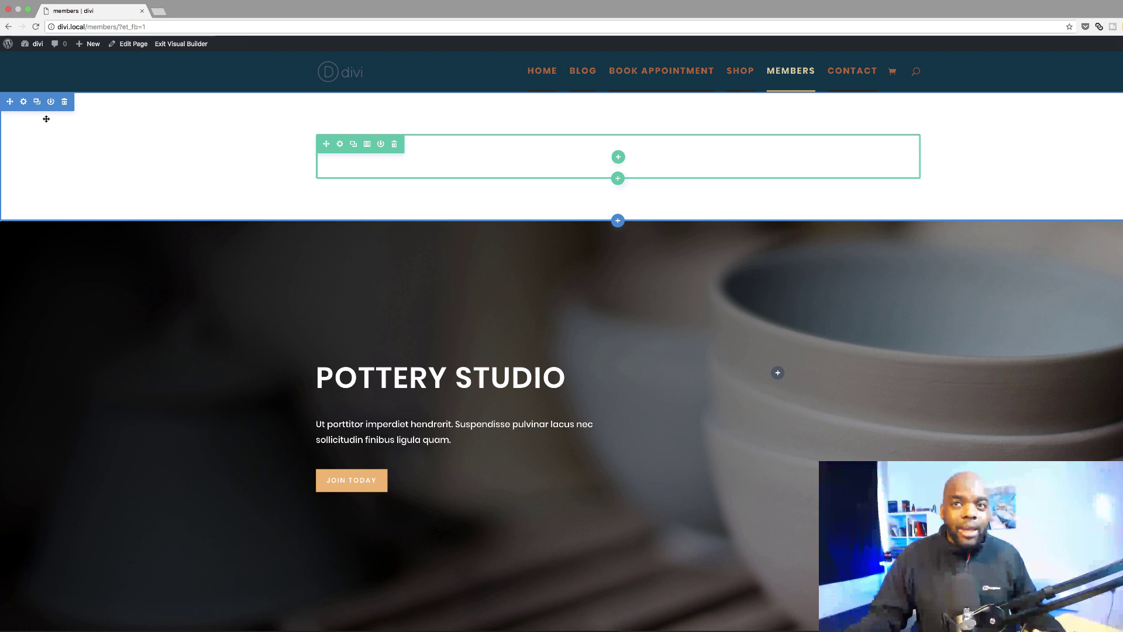
click(65, 103)
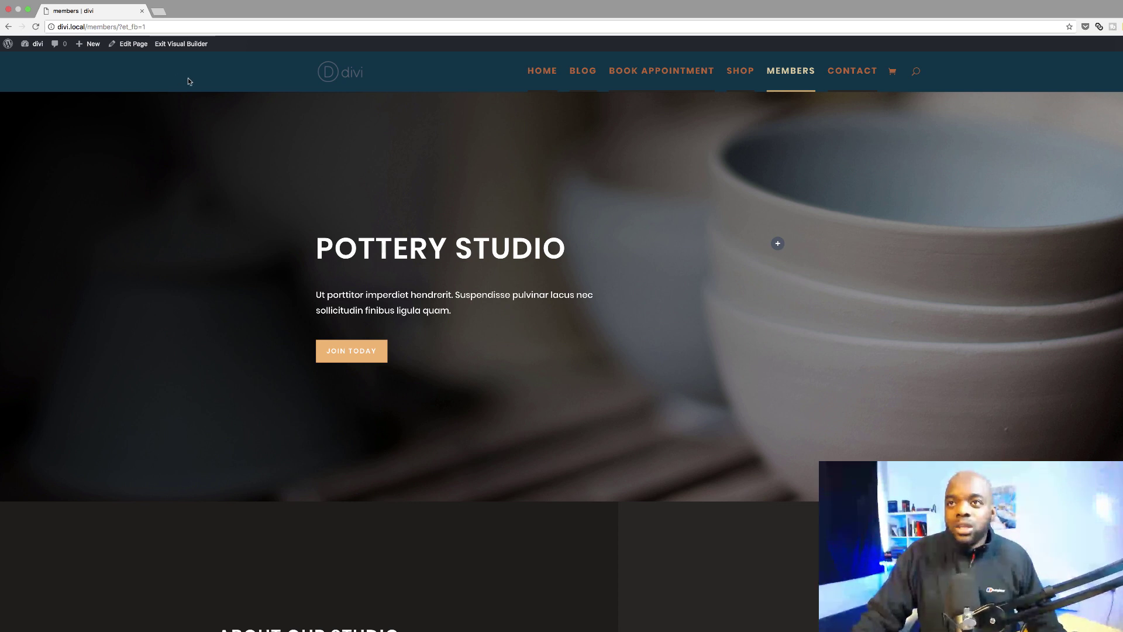
- Inspect the page header in DevTools to find header#main-header, then close DevTools
right_click(166, 75)
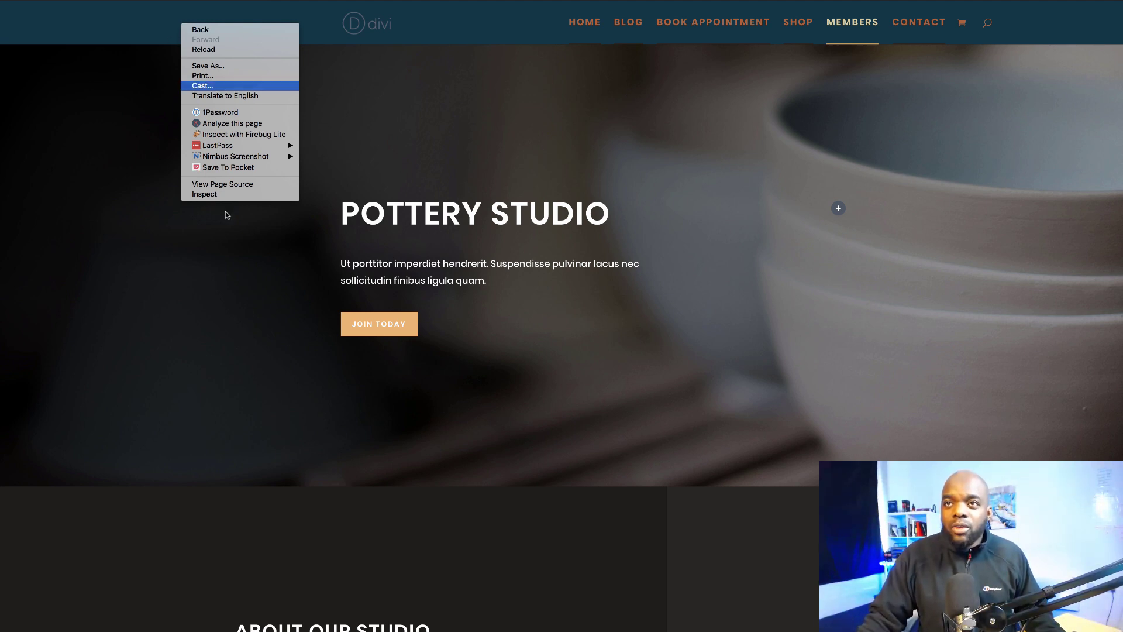
click(205, 193)
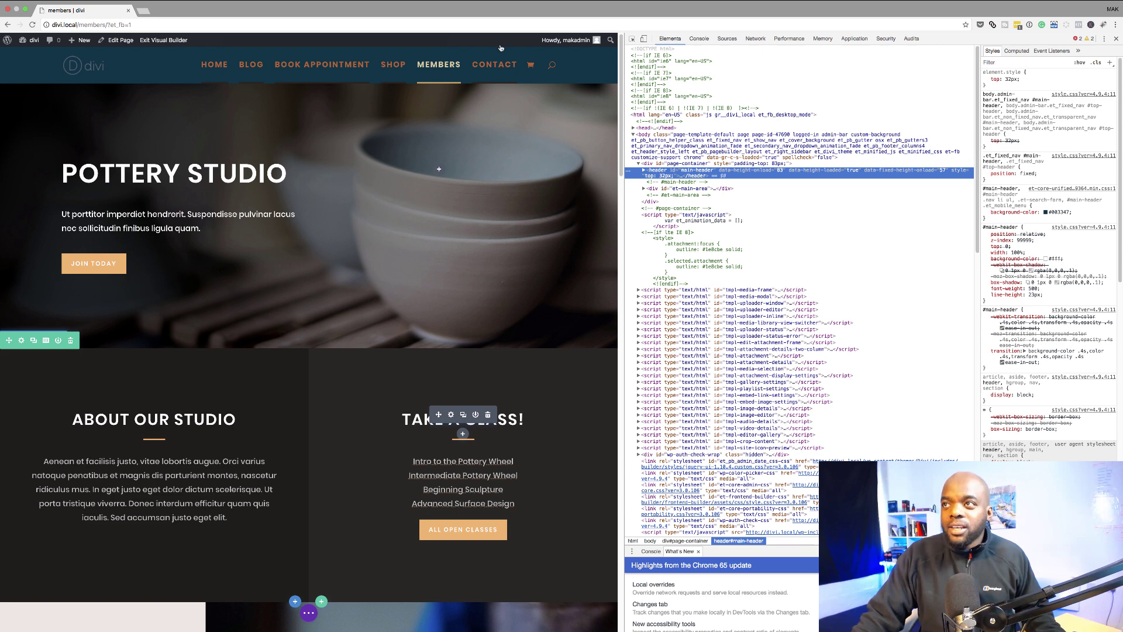
click(1117, 39)
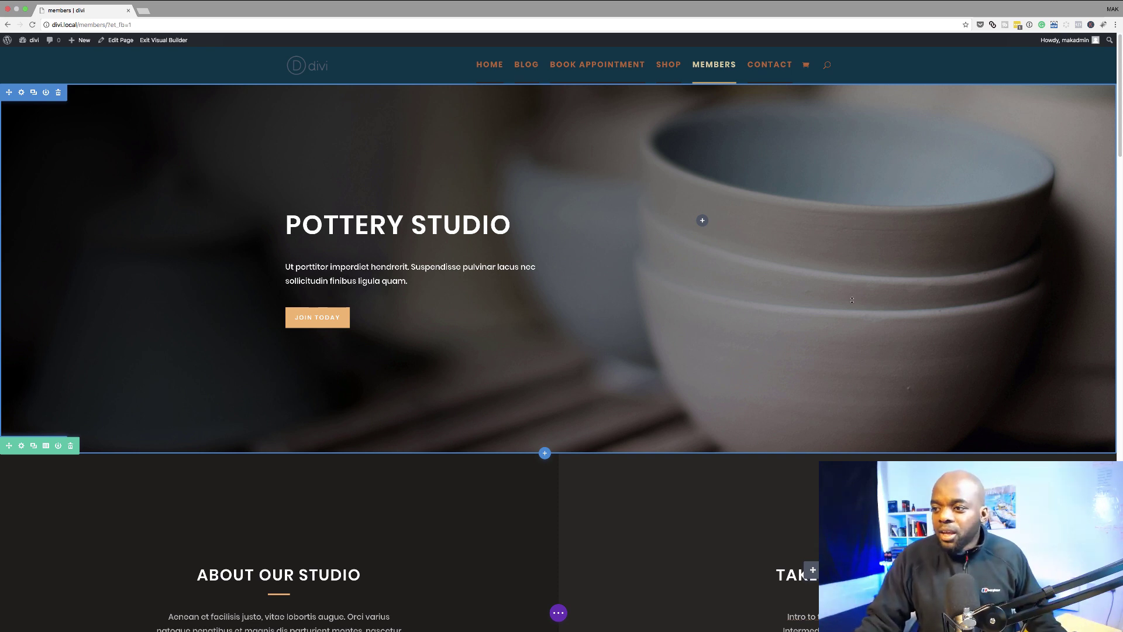
- Paste page custom CSS giving header#main-header a dark red background, then save the Page Settings
click(559, 612)
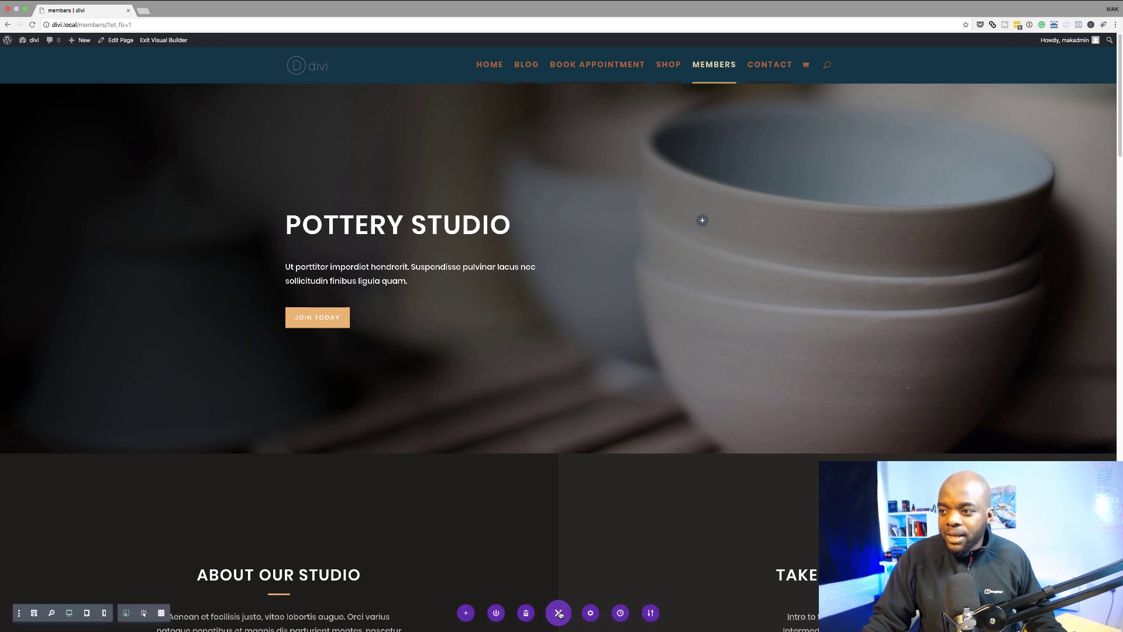
click(592, 612)
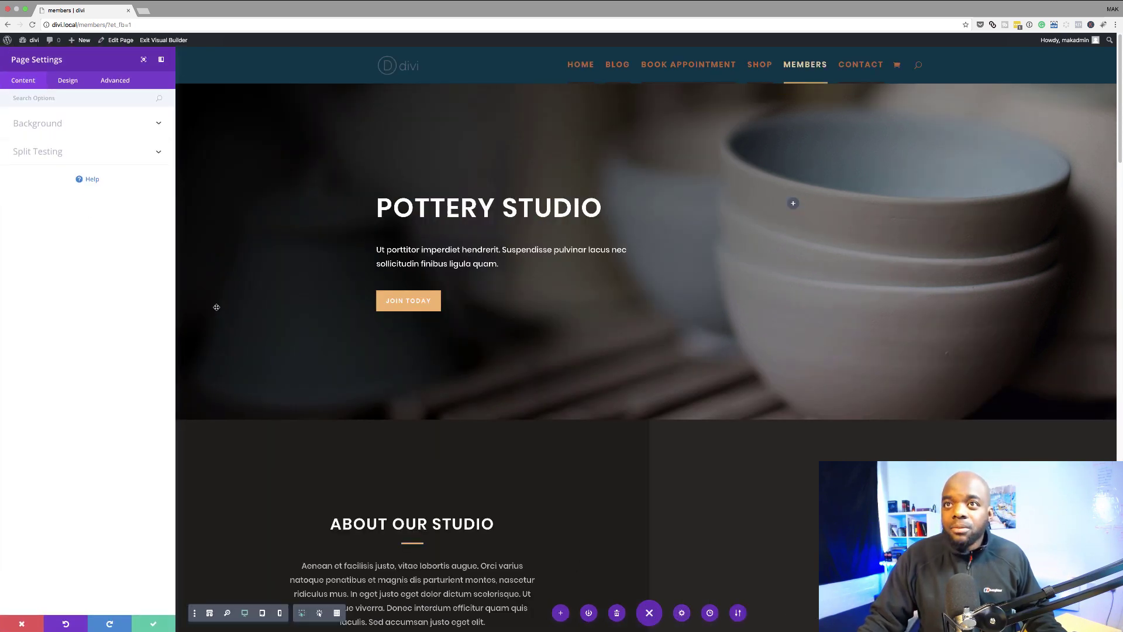
click(124, 83)
click(52, 127)
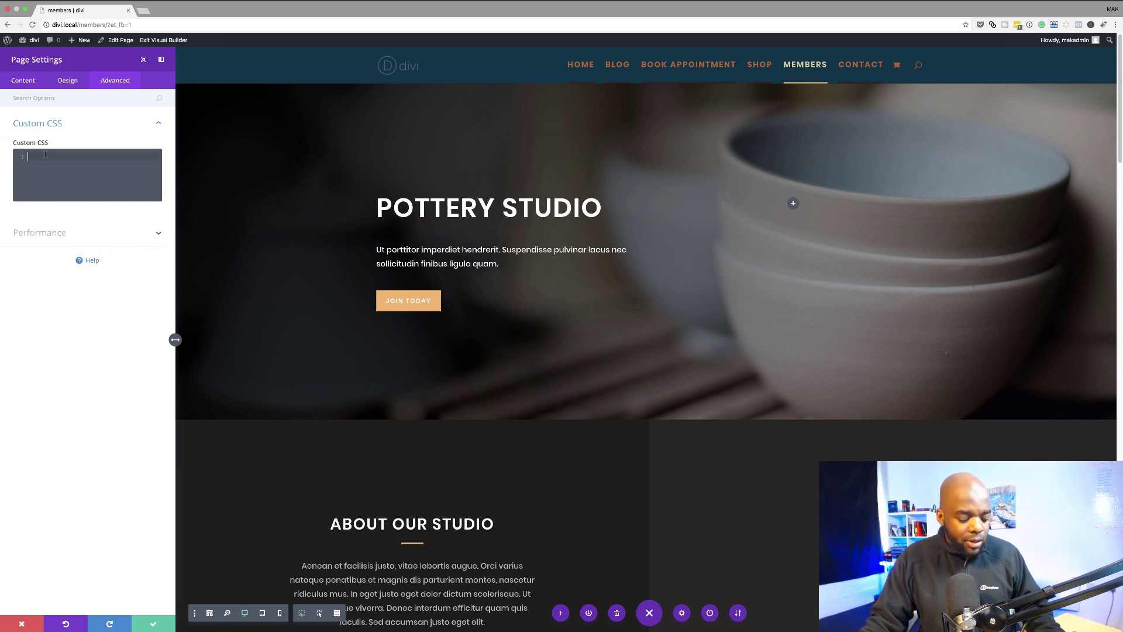
text(header#main-header{   background-color: rgb(120, 2, 2); })
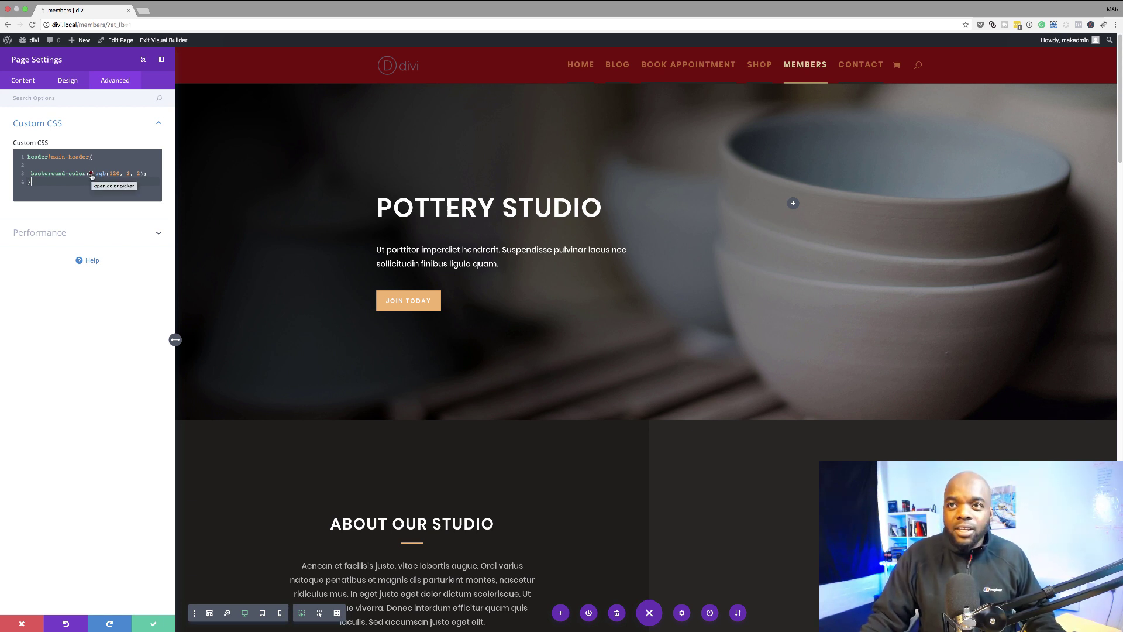
click(91, 174)
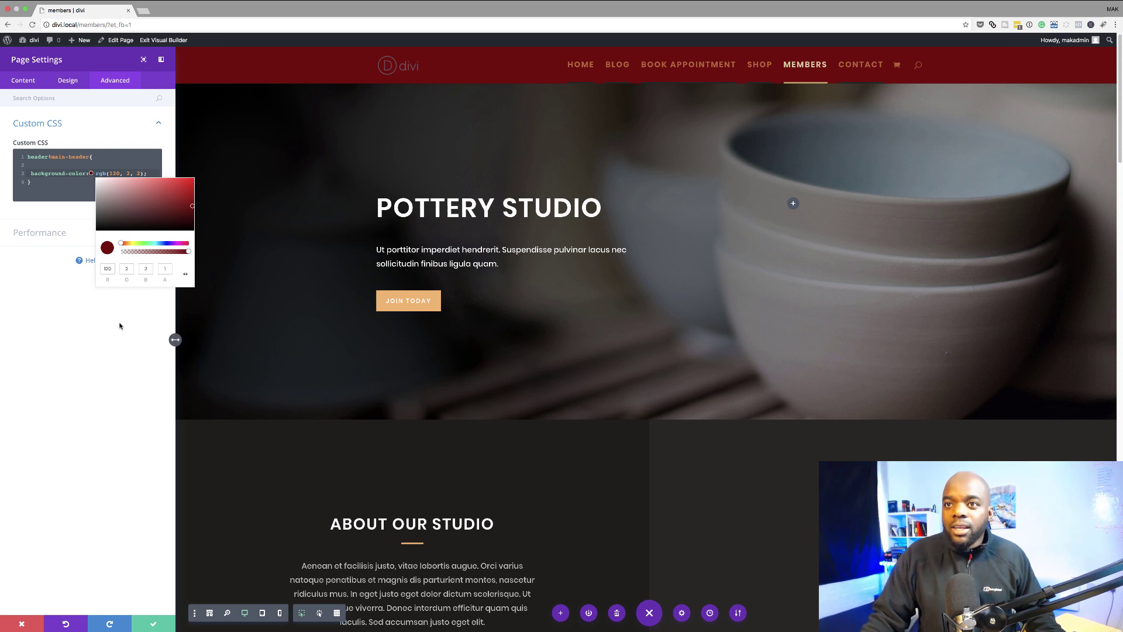
click(175, 338)
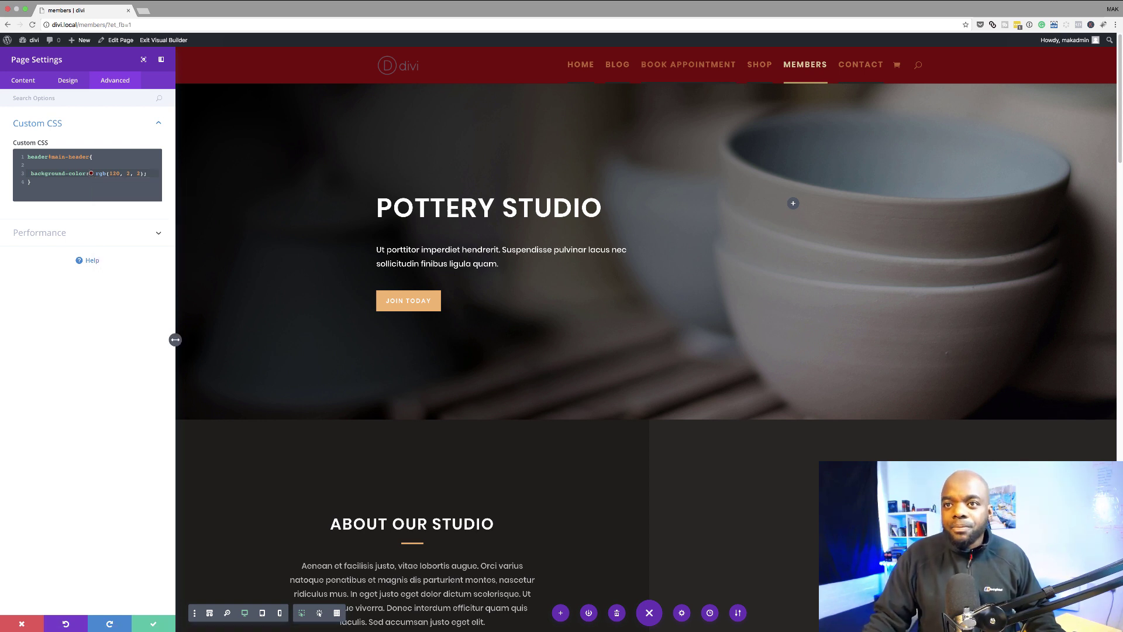
click(154, 625)
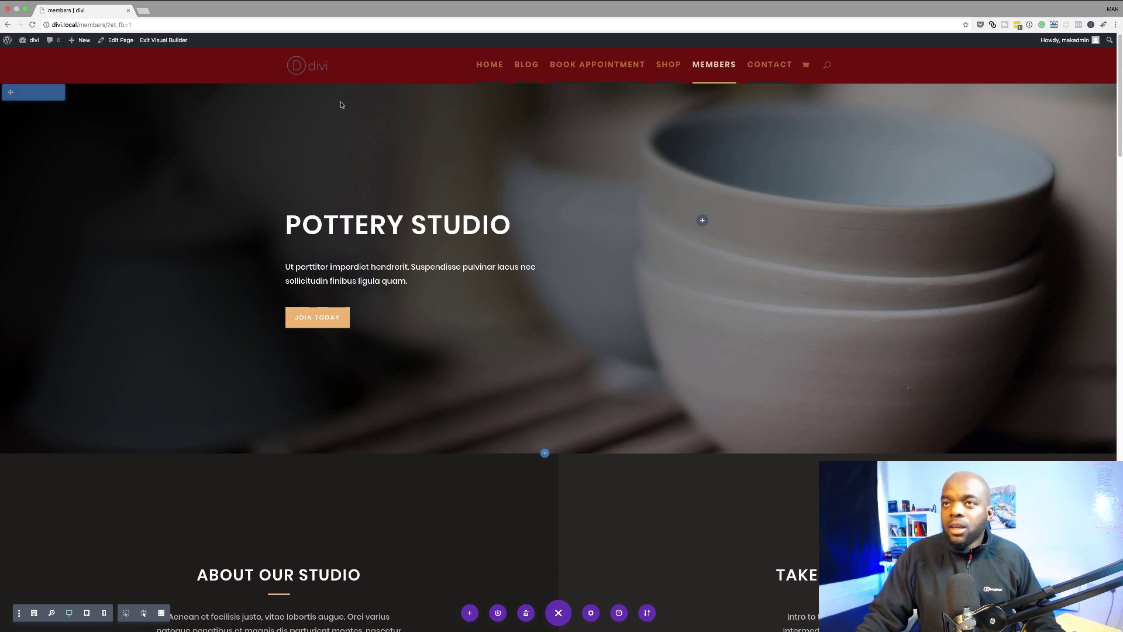
- Exit the builder, visit Home, Blog and Book Appointment, then return to Members to compare headers
click(171, 42)
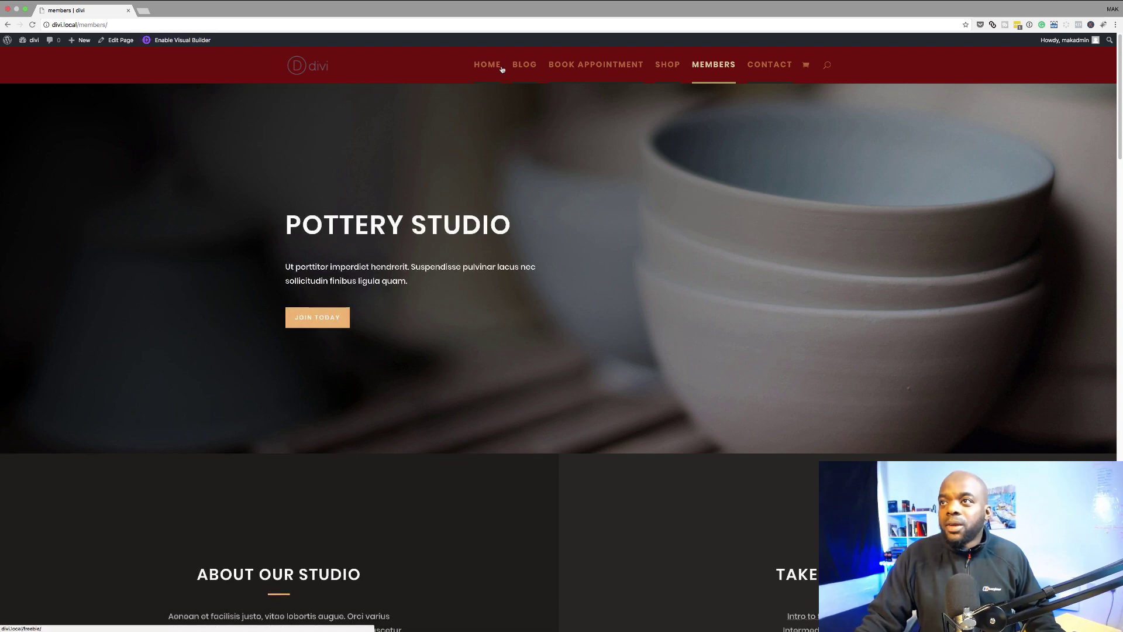
click(491, 68)
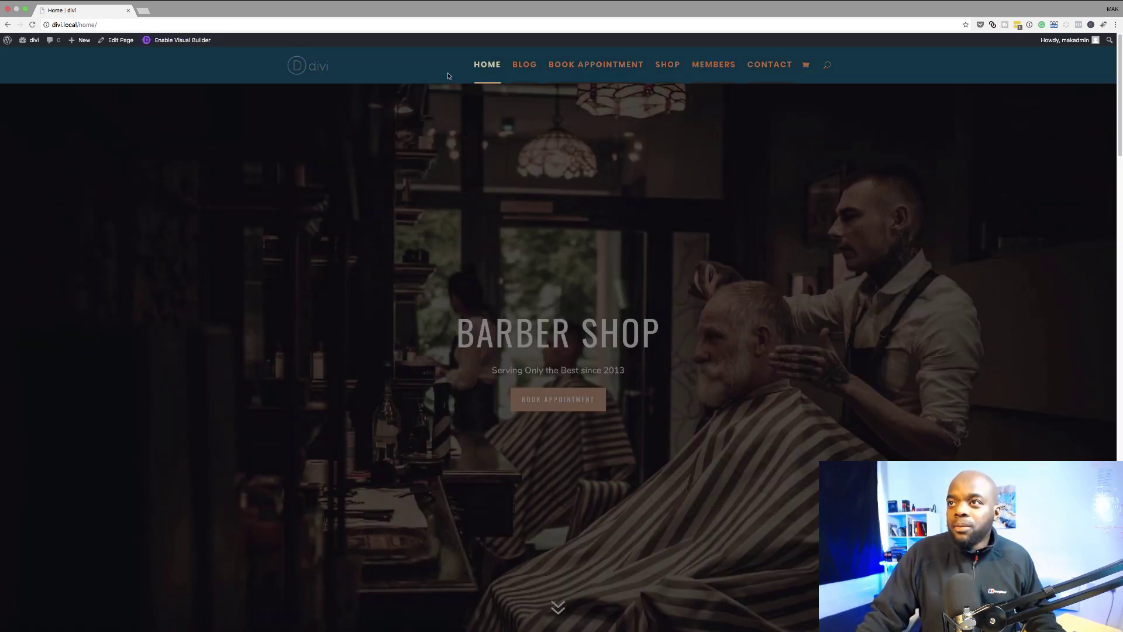
click(525, 65)
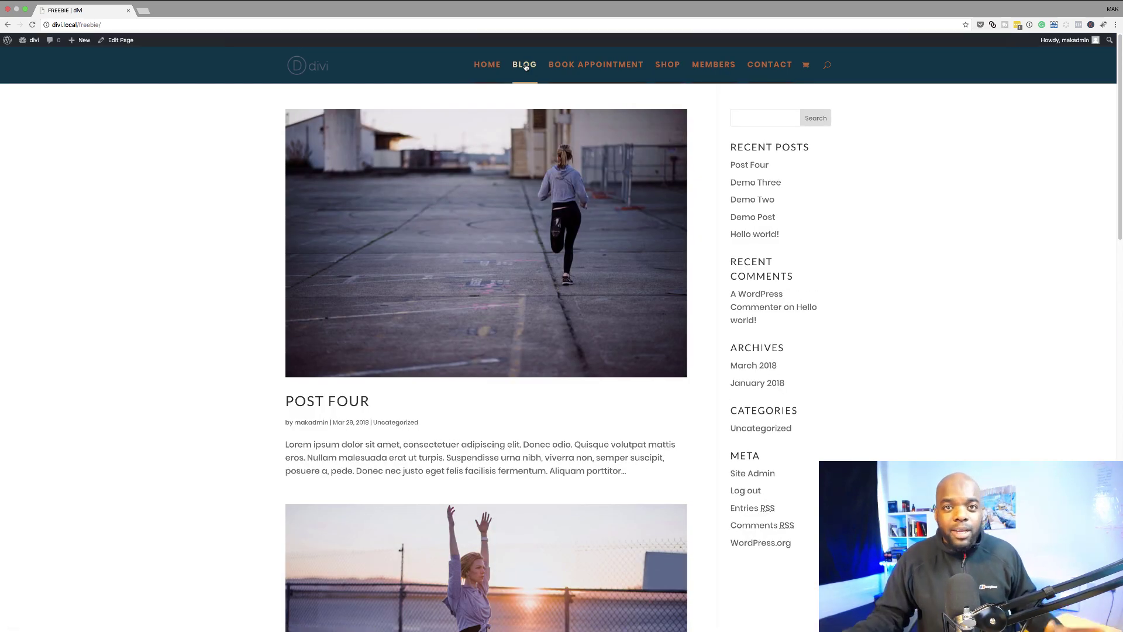
click(612, 65)
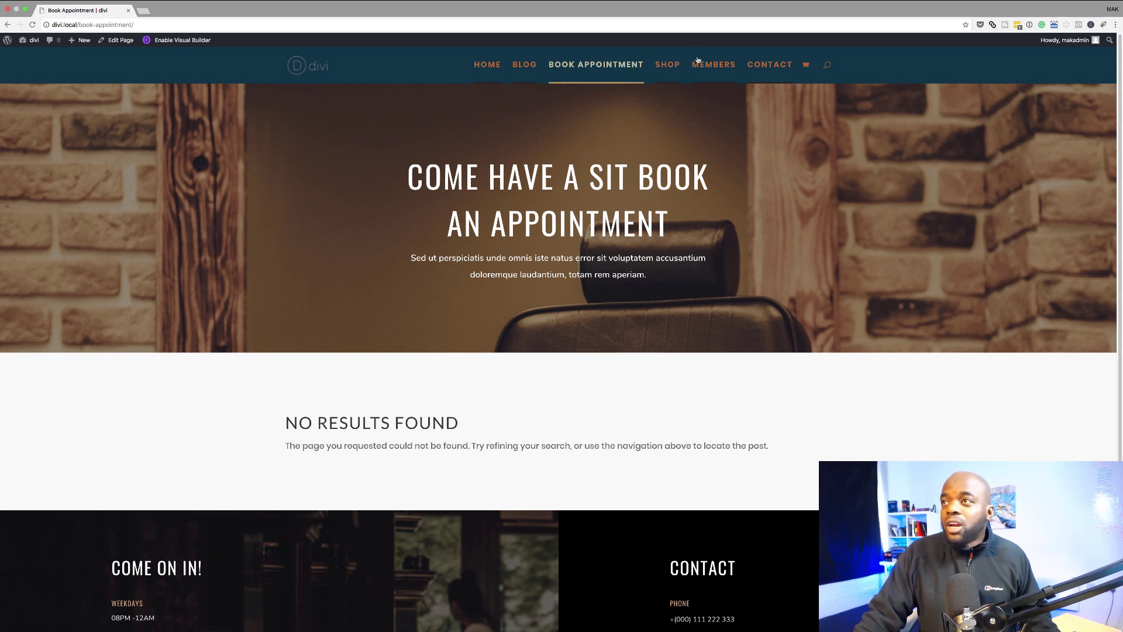
click(715, 66)
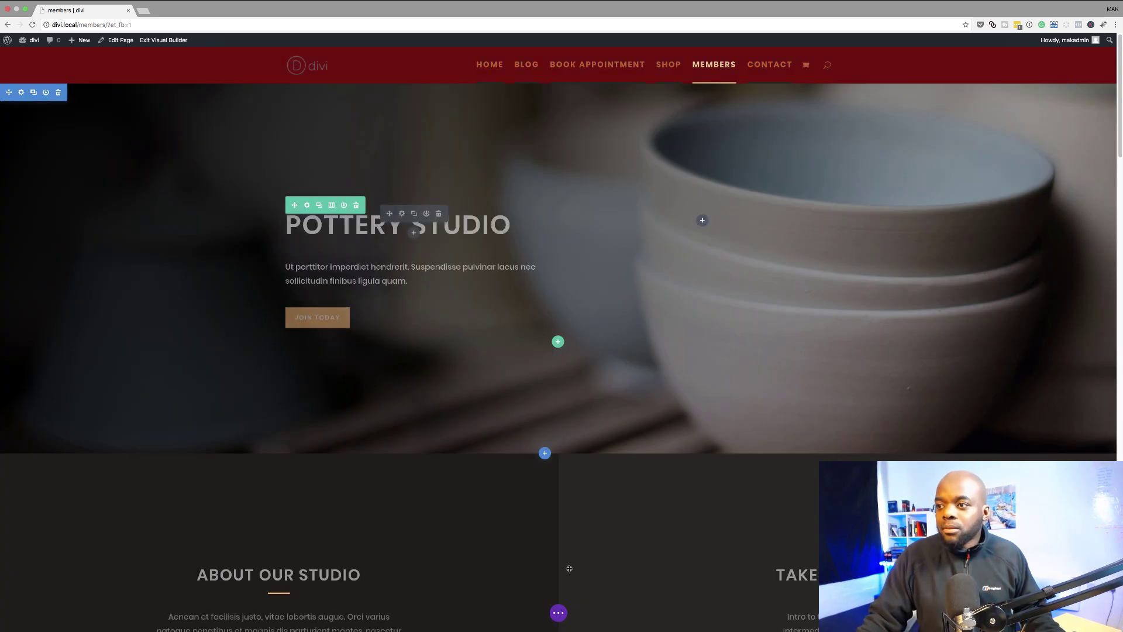
- Open the members Page Settings and review the Background and Split Testing options
click(559, 614)
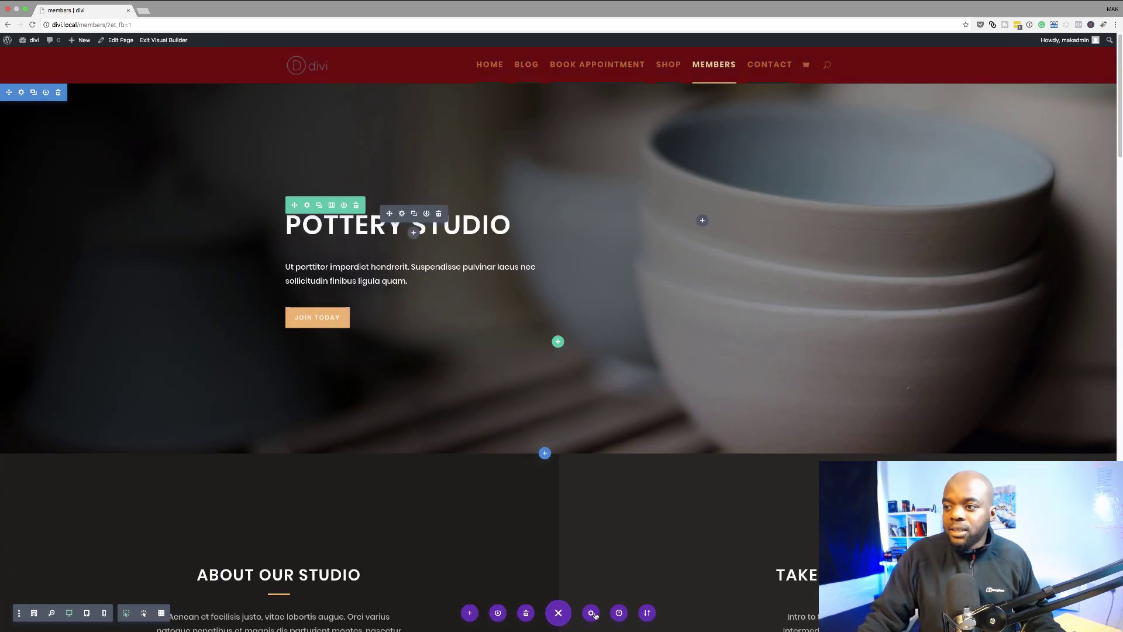
click(591, 613)
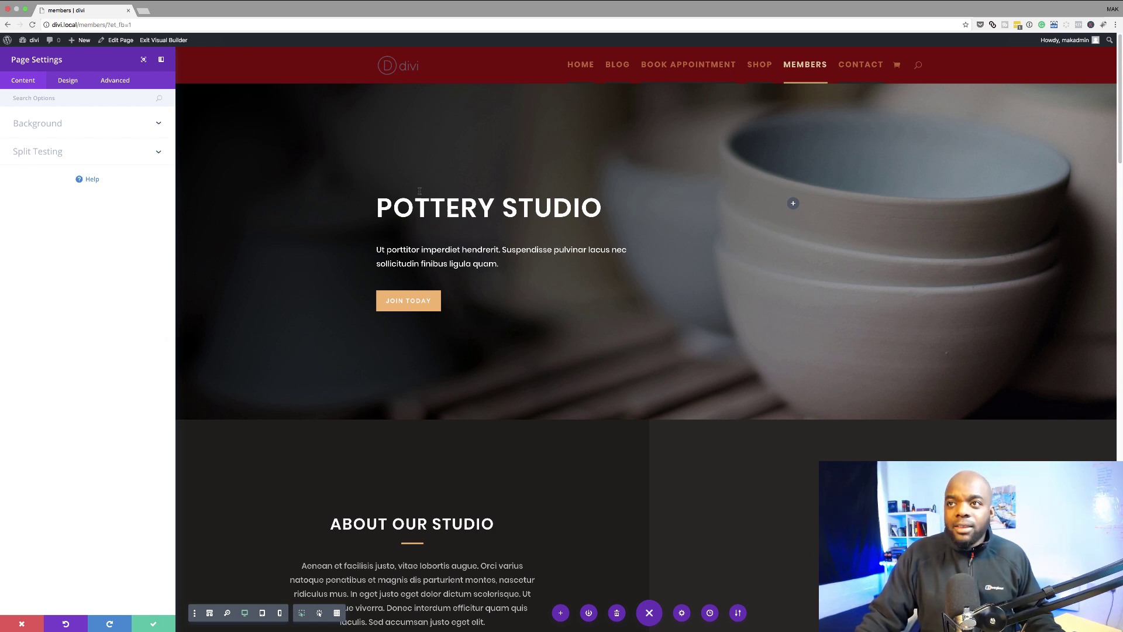
click(46, 124)
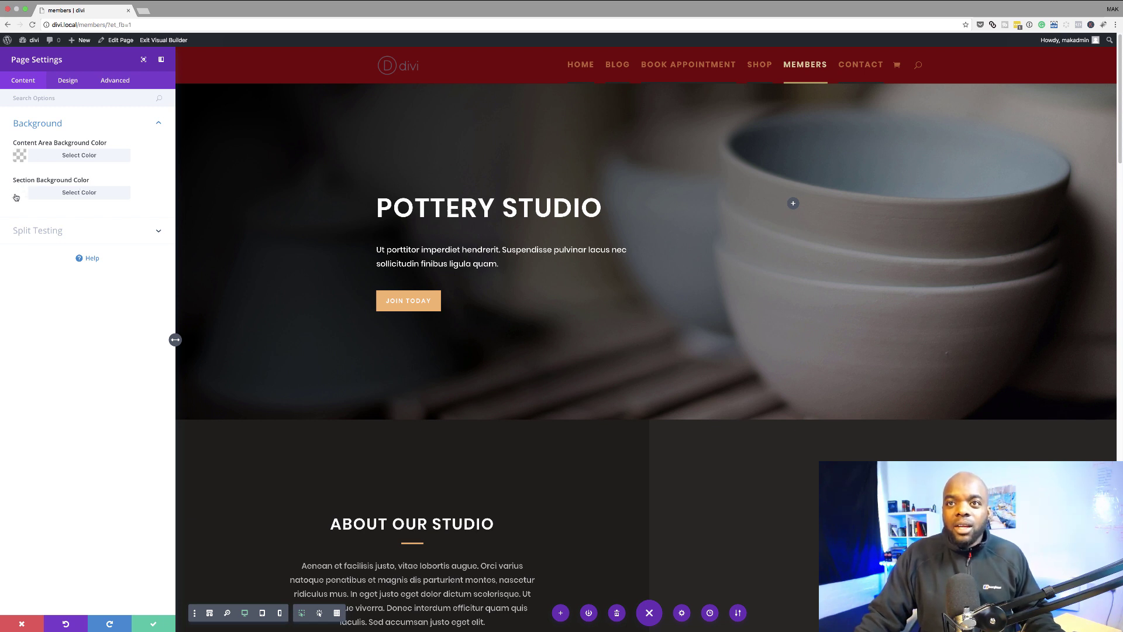
click(56, 233)
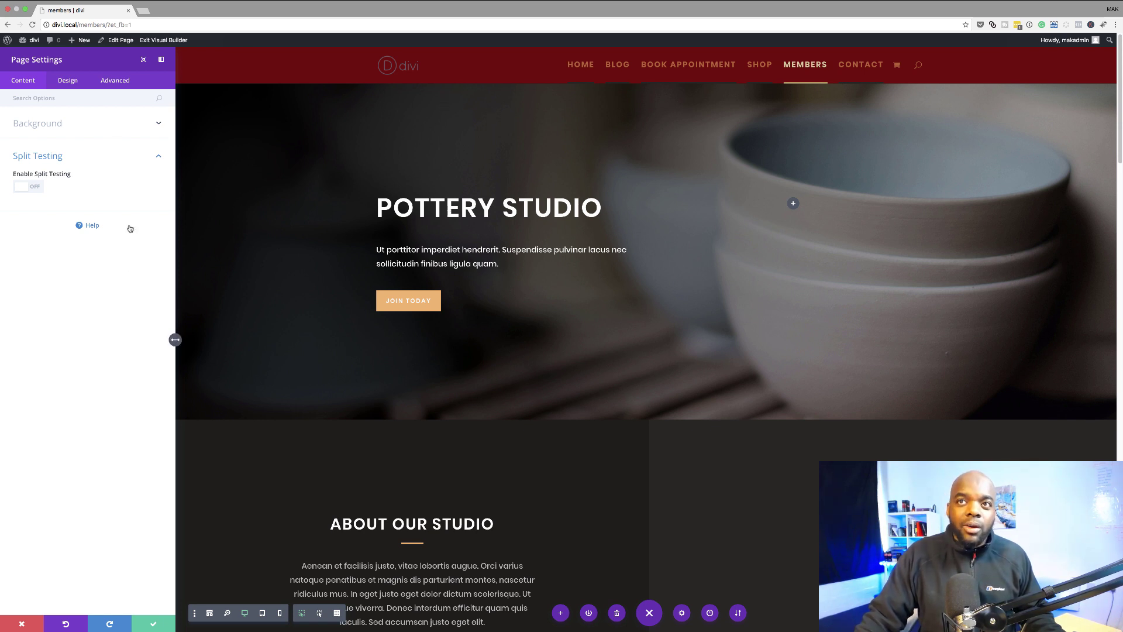
- Review the Design Color Palette and Spacing options, ending on the saved header custom CSS
click(72, 82)
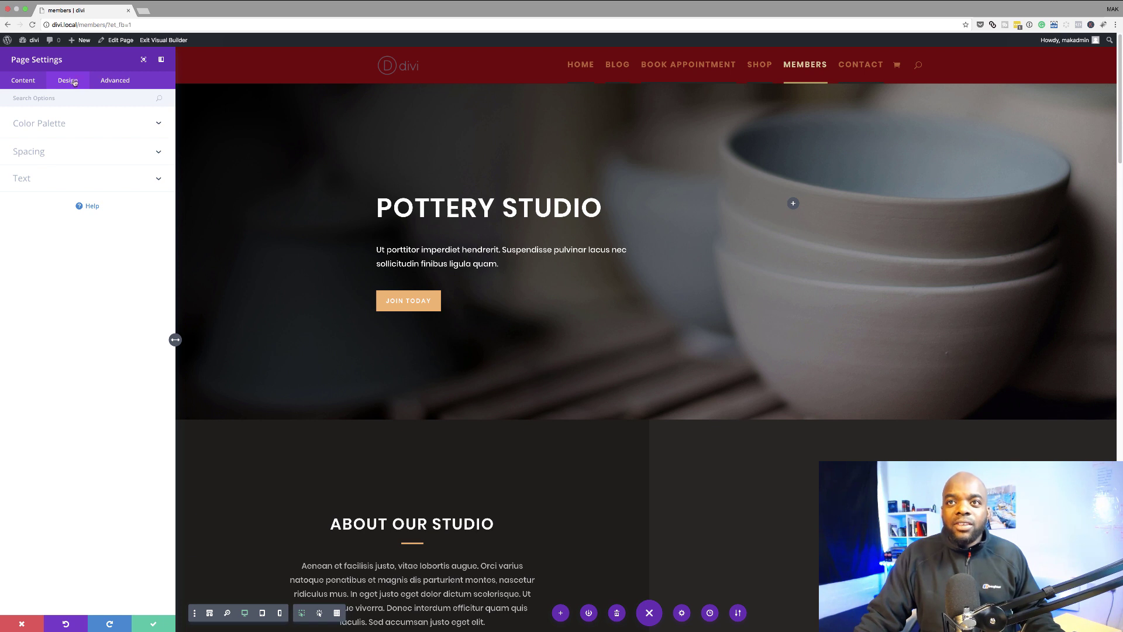
click(59, 126)
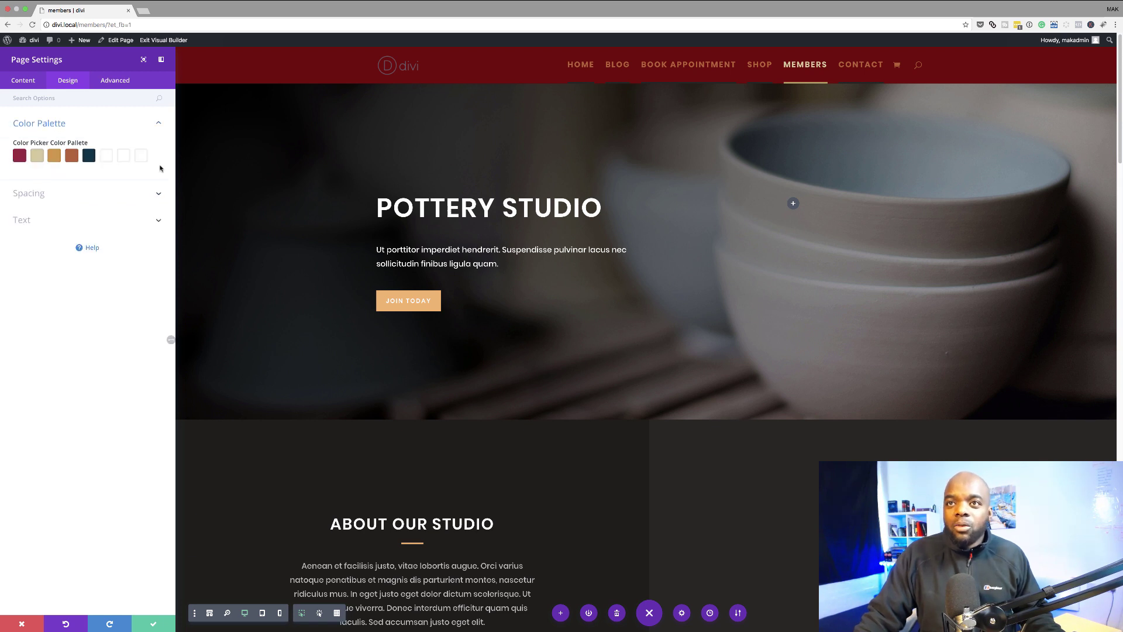
click(44, 194)
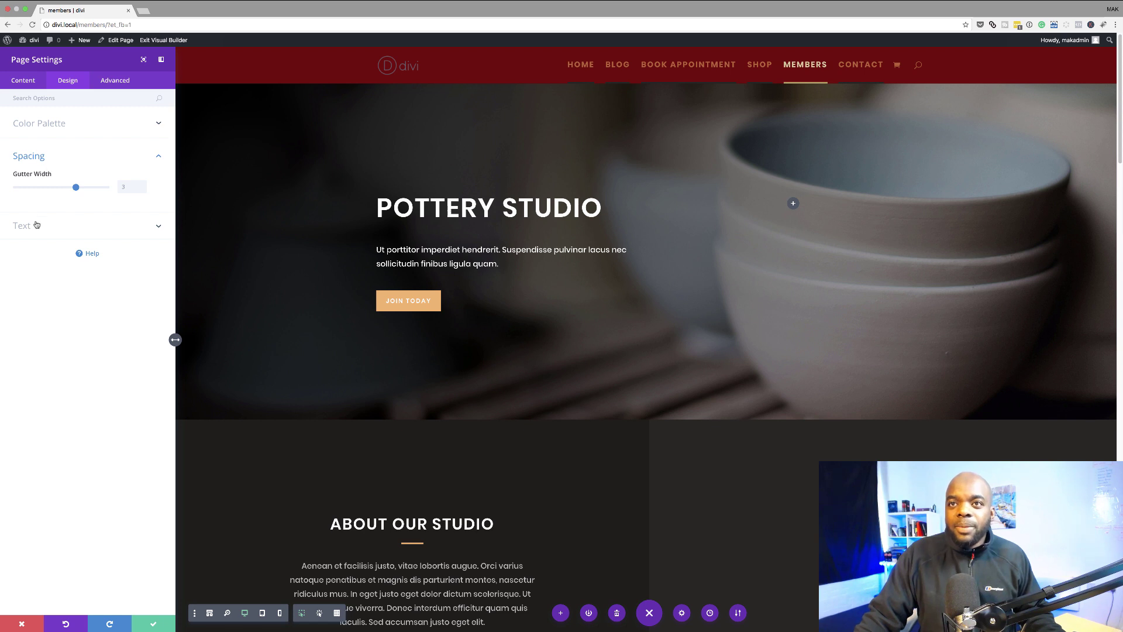
click(112, 82)
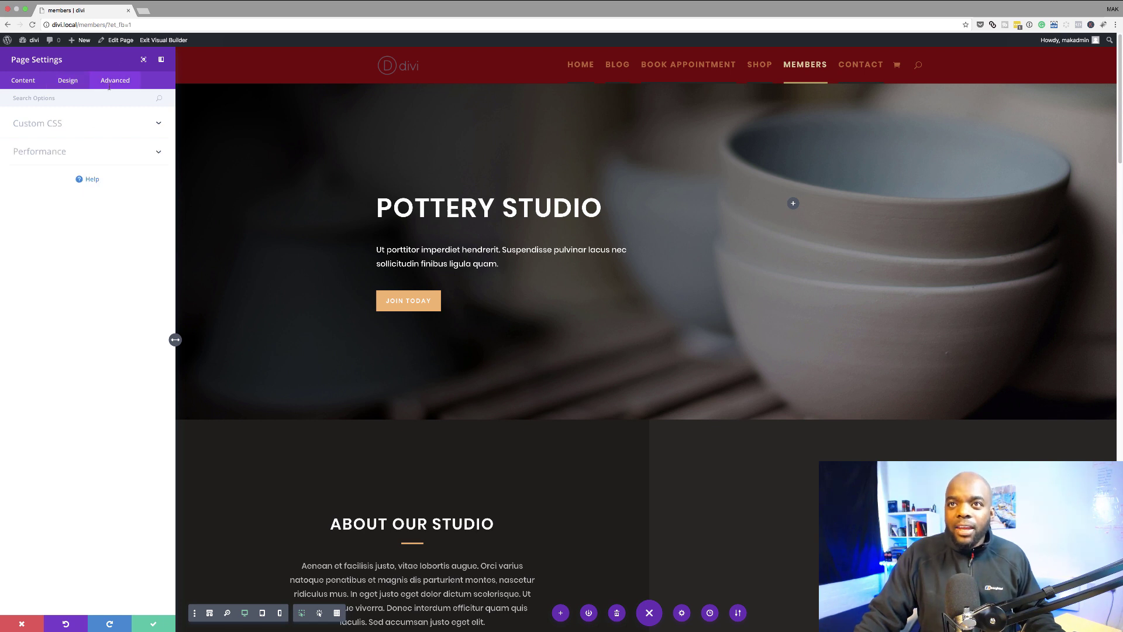
click(62, 126)
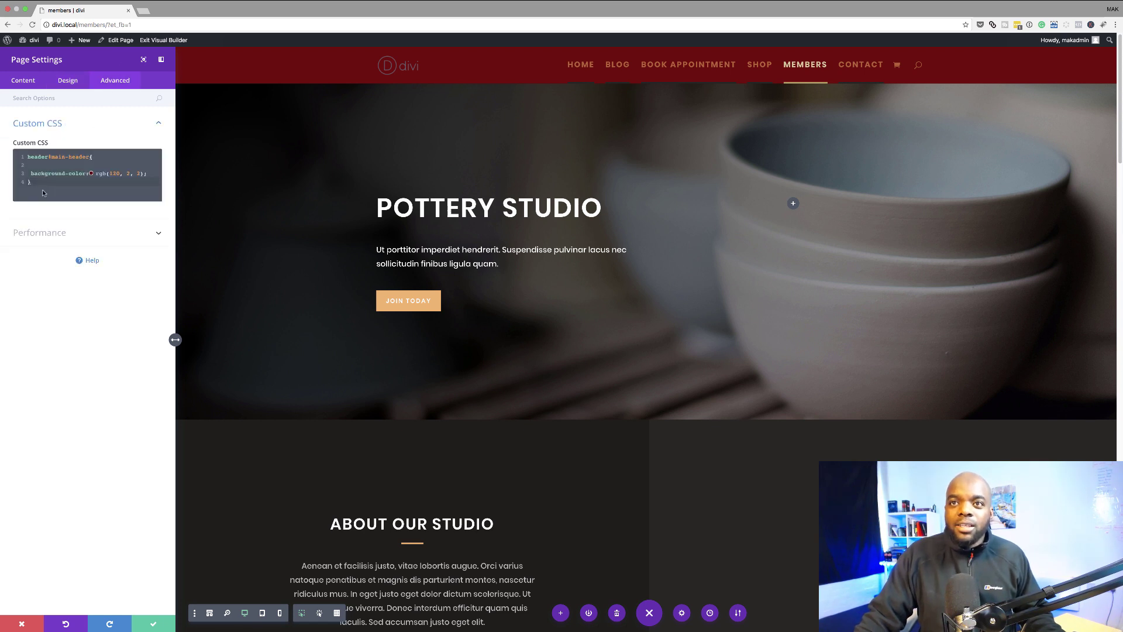